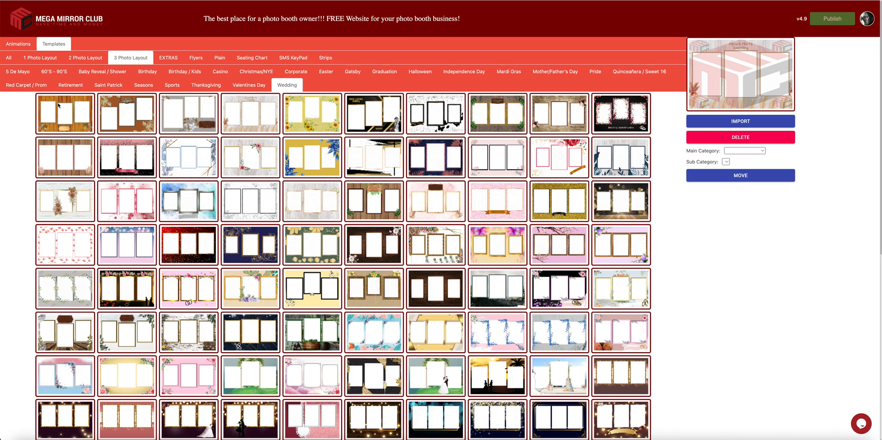
Import the orange wood-plank three-photo wedding template with its layers.
click(59, 105)
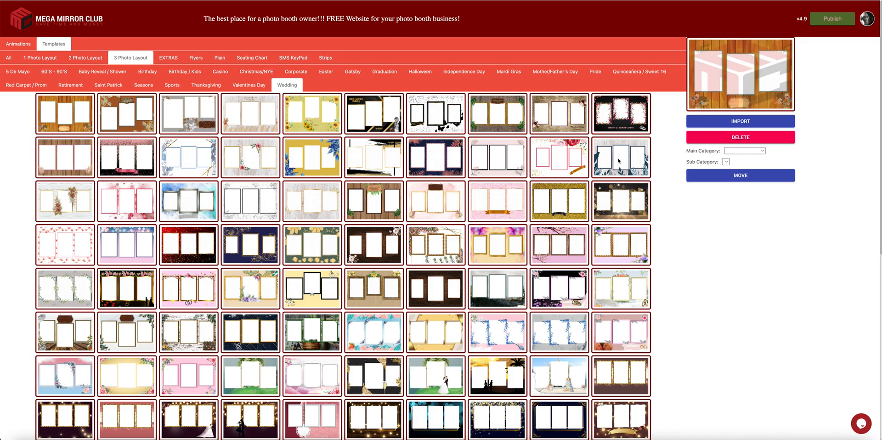
click(741, 123)
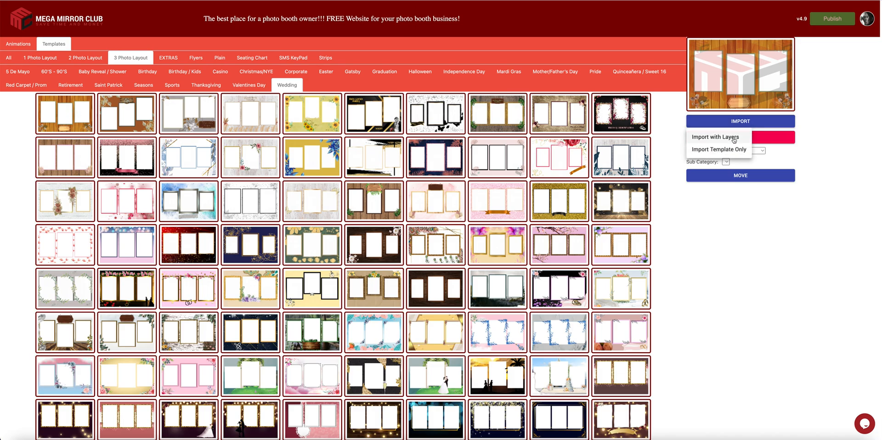
click(733, 138)
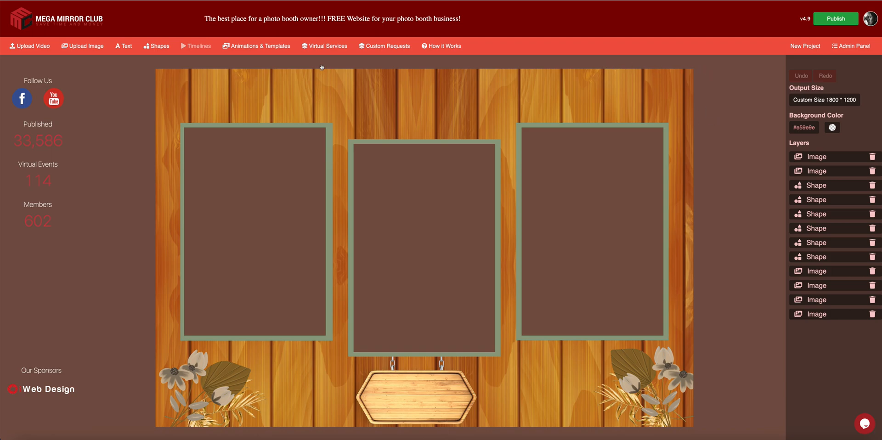
Add a square shape and stretch it to cover the entire 1800 × 1200 canvas.
click(155, 47)
drag(405, 236, 178, 90)
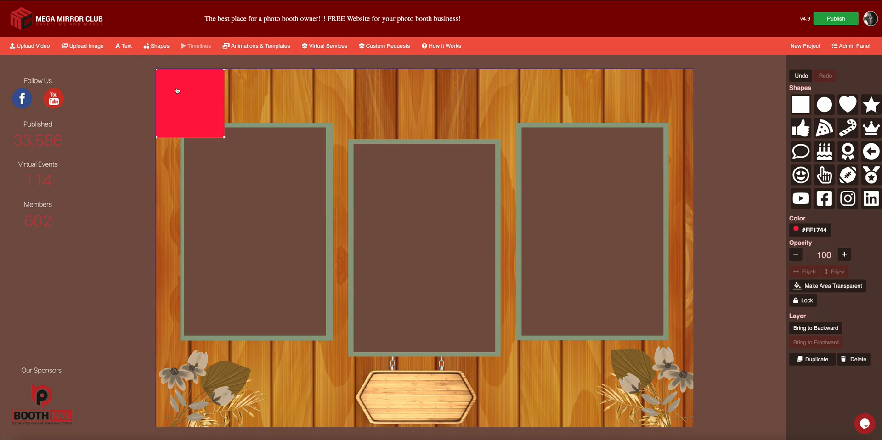
drag(225, 138, 696, 428)
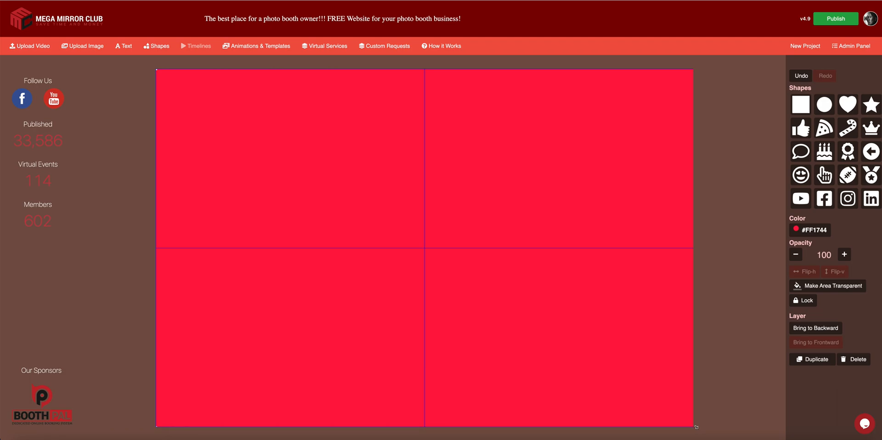
Reorder the red square so it sits directly above the wood background and behind the frames, flowers and sign.
click(829, 329)
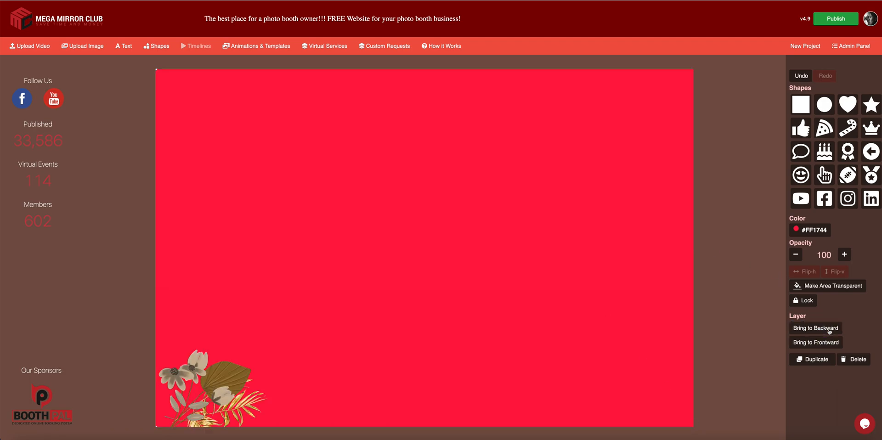
click(829, 329)
click(829, 329)
click(829, 329)
click(829, 329)
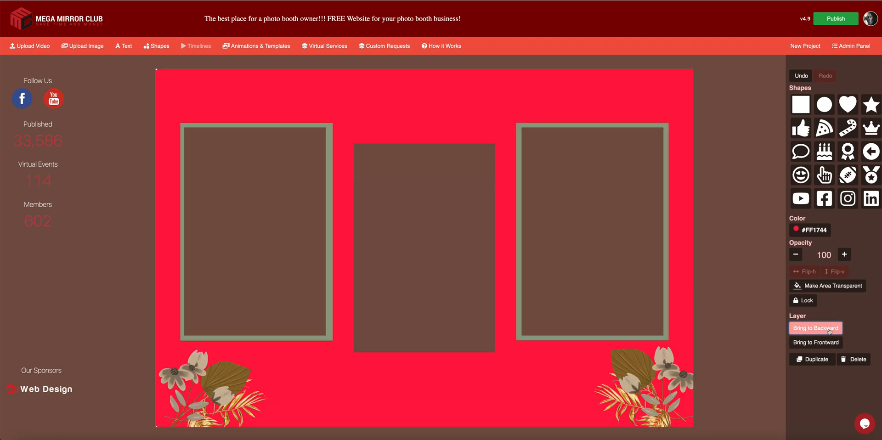
click(829, 329)
click(829, 329)
click(829, 329)
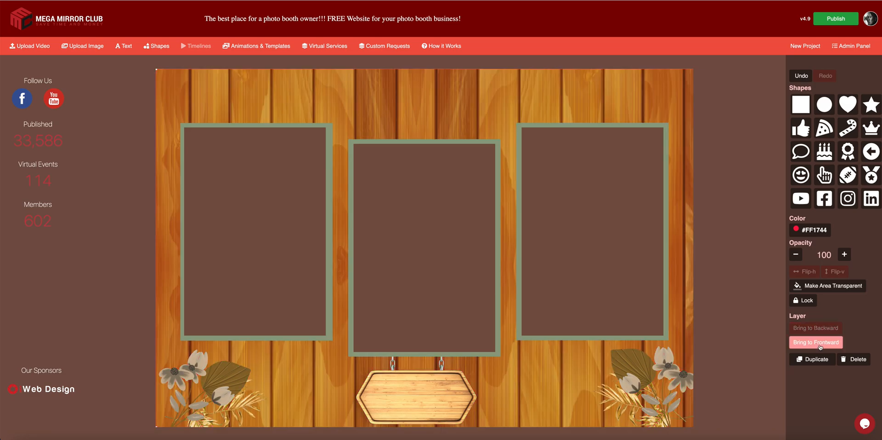
click(820, 344)
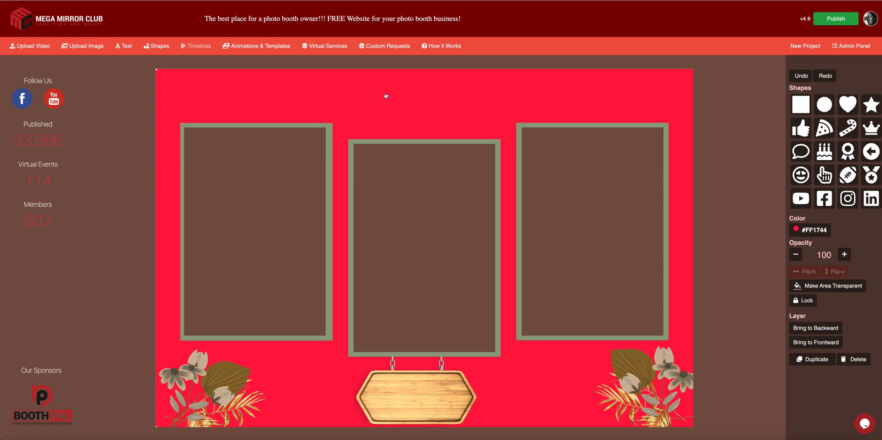
Change the full-canvas square's color to blue #1758FF.
click(808, 232)
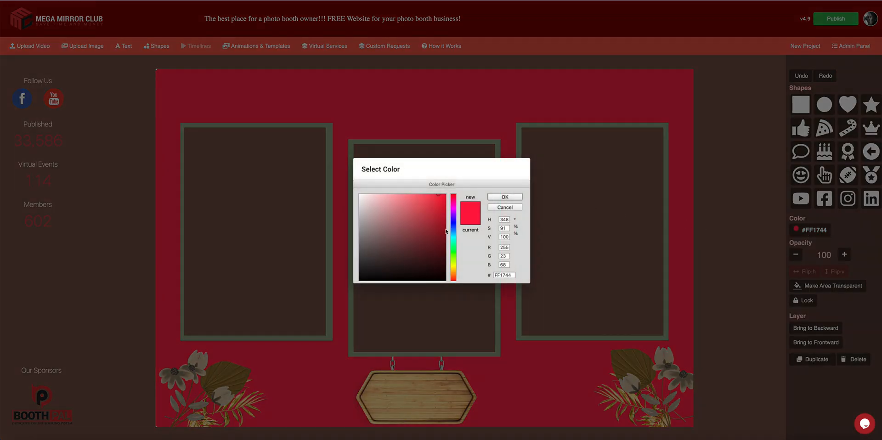
click(455, 229)
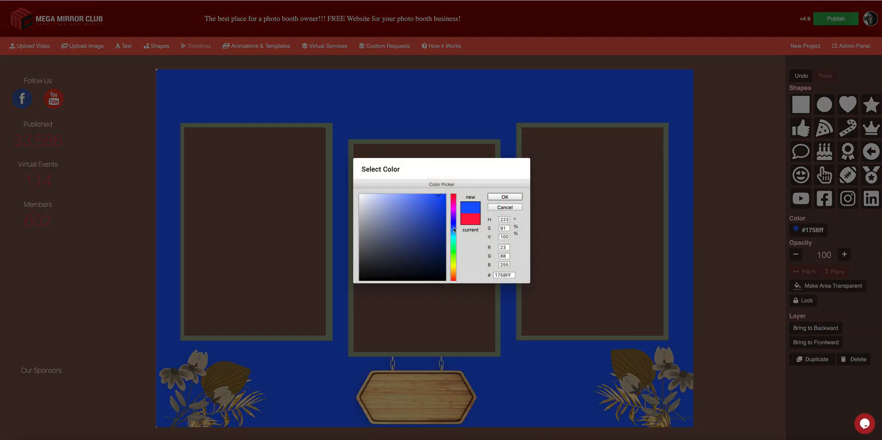
click(505, 197)
Lower the blue square's opacity to 53 so the wood grain shows through, and deselect it.
click(796, 256)
click(796, 256)
click(796, 255)
click(796, 256)
click(796, 255)
click(796, 256)
click(796, 255)
click(796, 255)
click(796, 256)
click(796, 256)
click(795, 256)
click(796, 256)
click(796, 255)
click(796, 255)
click(796, 255)
click(796, 256)
click(796, 256)
click(584, 66)
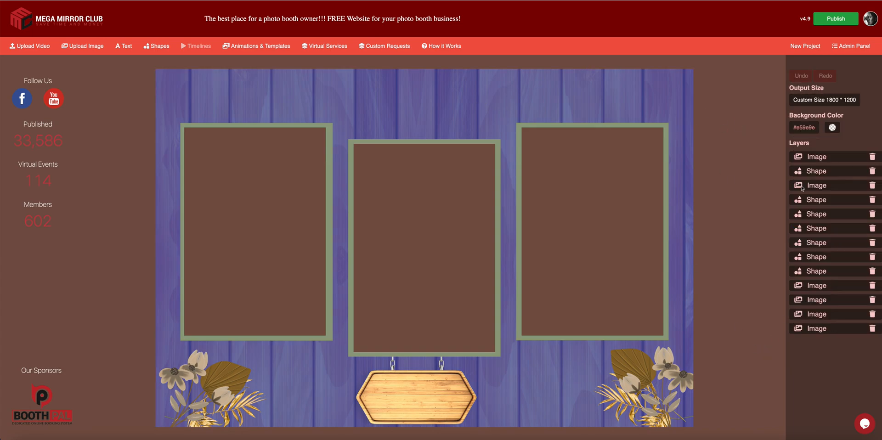
Select the blue overlay's shape layer, send it behind the wood background and bring it back in front.
click(817, 172)
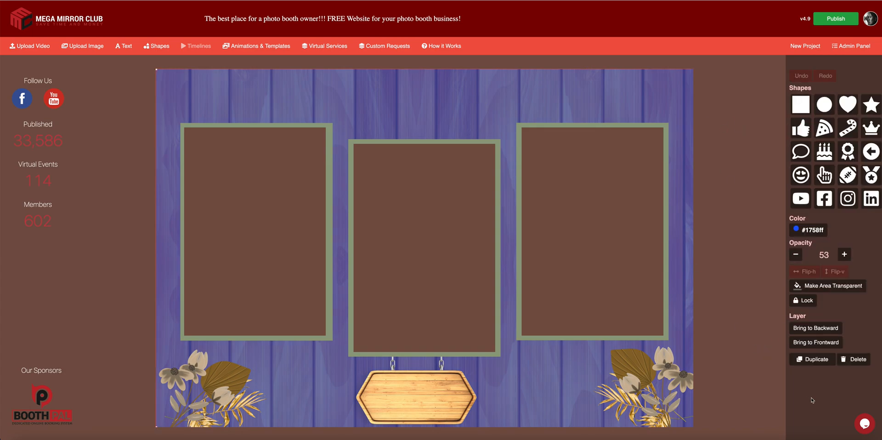
click(818, 329)
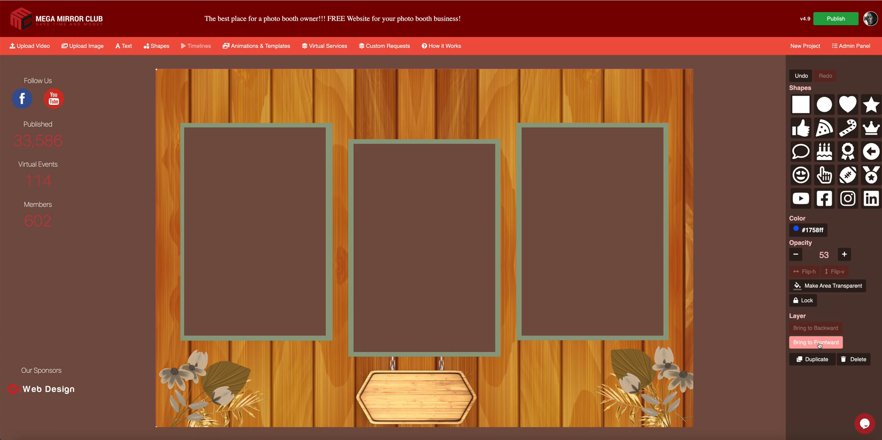
click(820, 345)
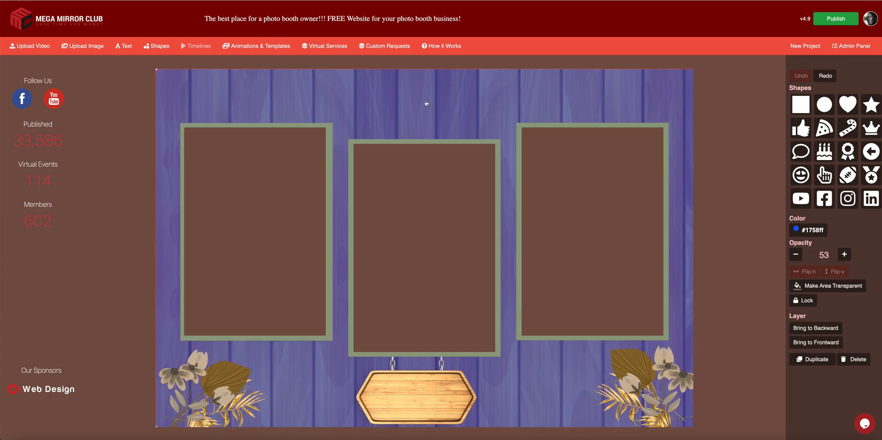
Raise the blue overlay's opacity to 69.
click(844, 256)
click(843, 256)
click(844, 256)
click(843, 256)
click(844, 257)
click(844, 256)
click(844, 256)
click(843, 257)
click(843, 257)
click(844, 257)
click(843, 257)
click(843, 257)
click(844, 256)
click(844, 256)
click(844, 256)
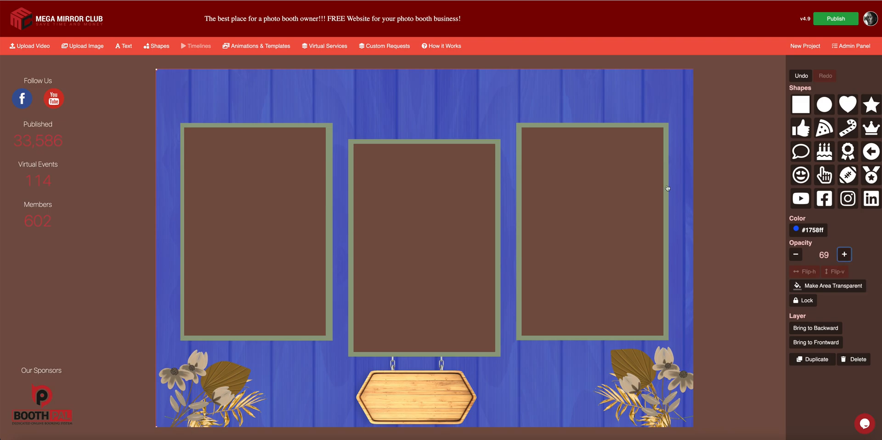
Try blue, green and yellow shades for the overlay and settle on terracotta #D16650.
click(809, 230)
click(435, 227)
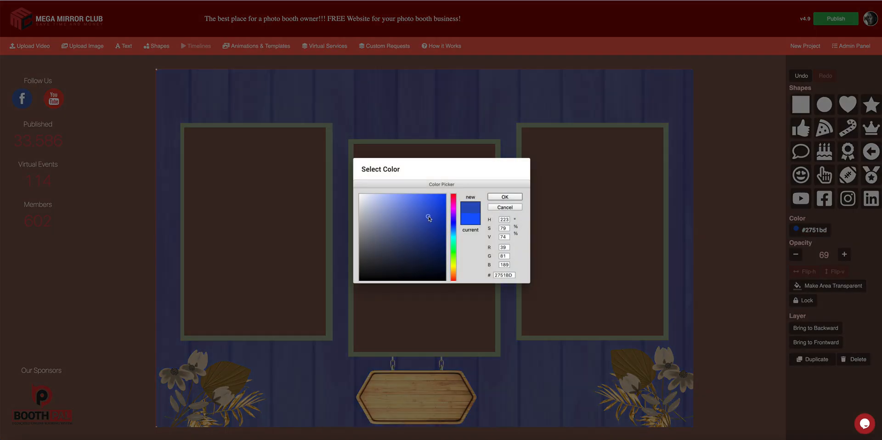
click(412, 209)
click(422, 204)
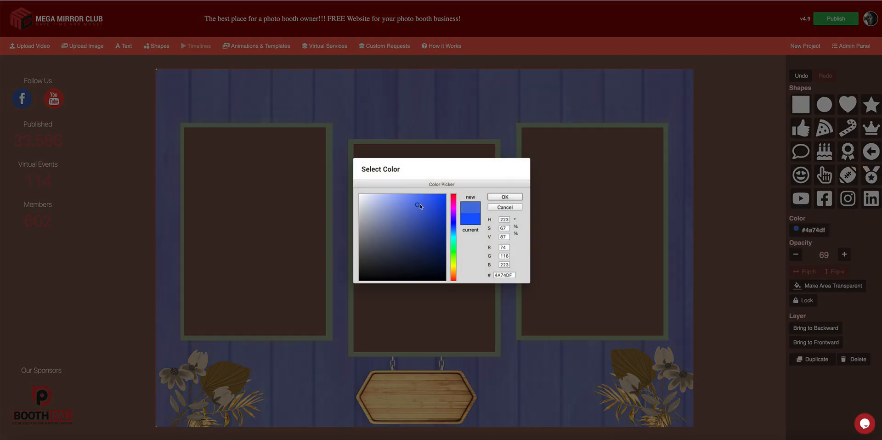
drag(441, 170, 744, 313)
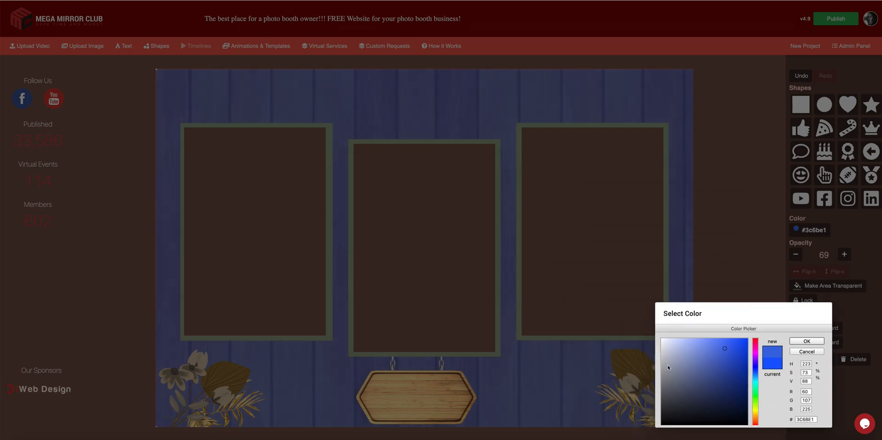
click(705, 347)
click(714, 352)
click(758, 397)
click(724, 373)
click(716, 351)
click(712, 349)
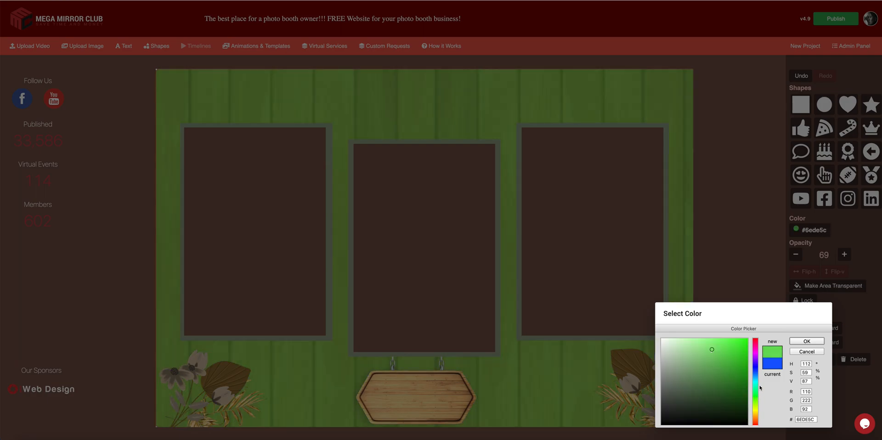
click(757, 415)
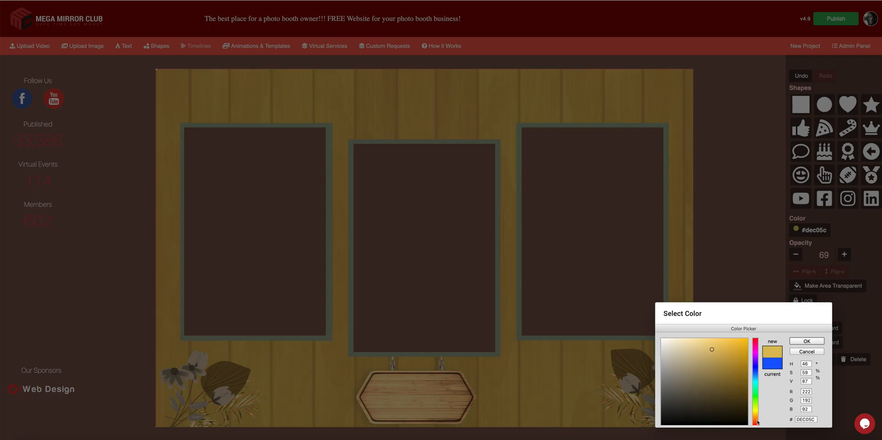
click(758, 424)
click(716, 356)
click(724, 356)
click(715, 354)
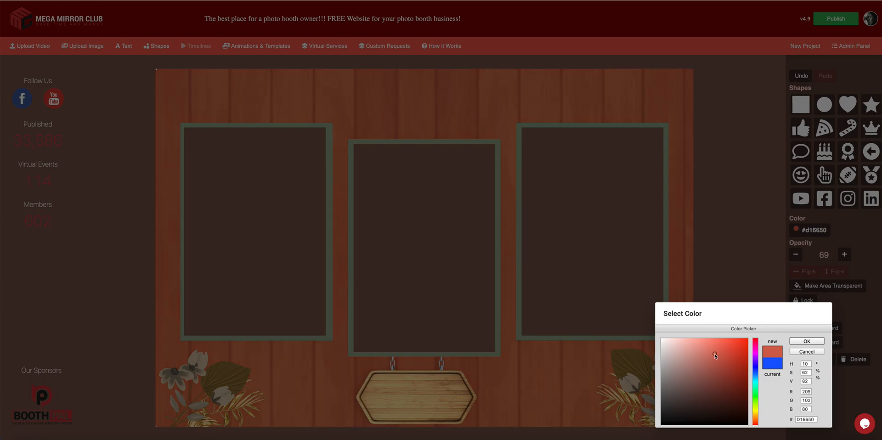
click(806, 341)
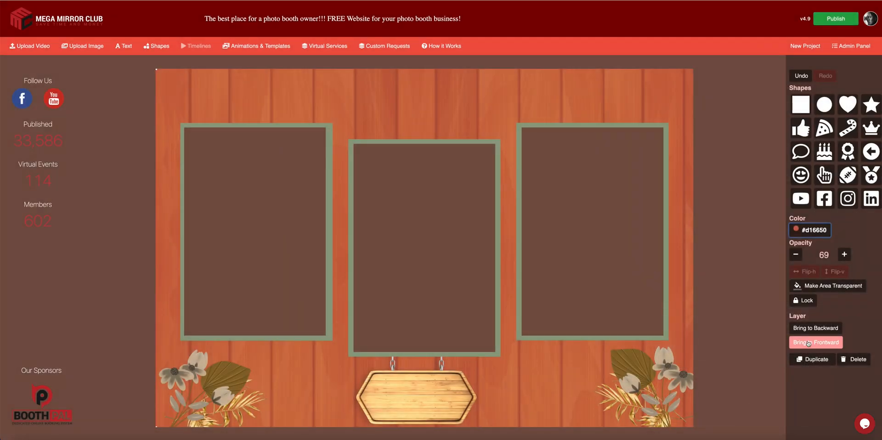
Change the border color of the right photo frame to golden orange #D08A38.
click(666, 129)
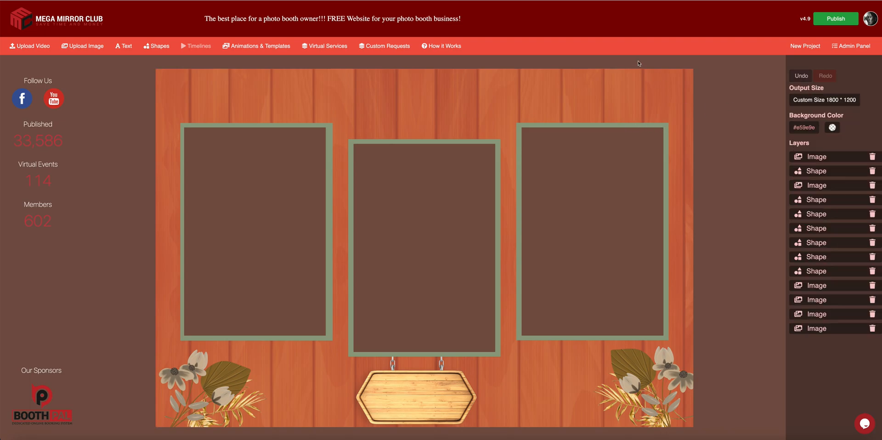
click(667, 125)
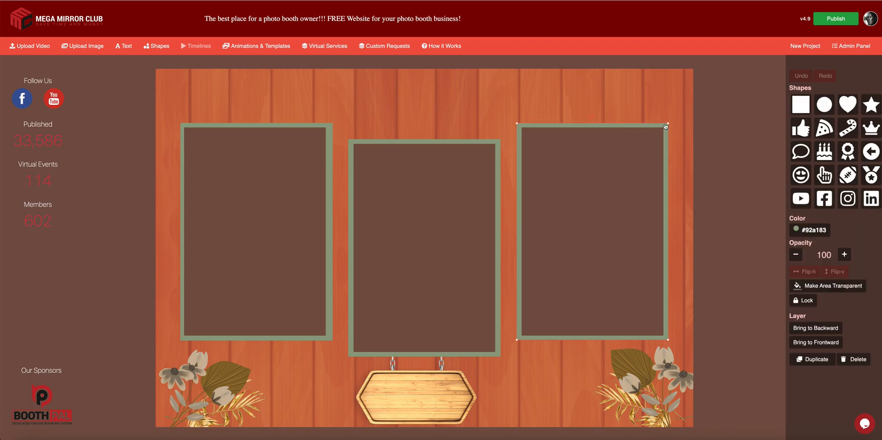
click(818, 235)
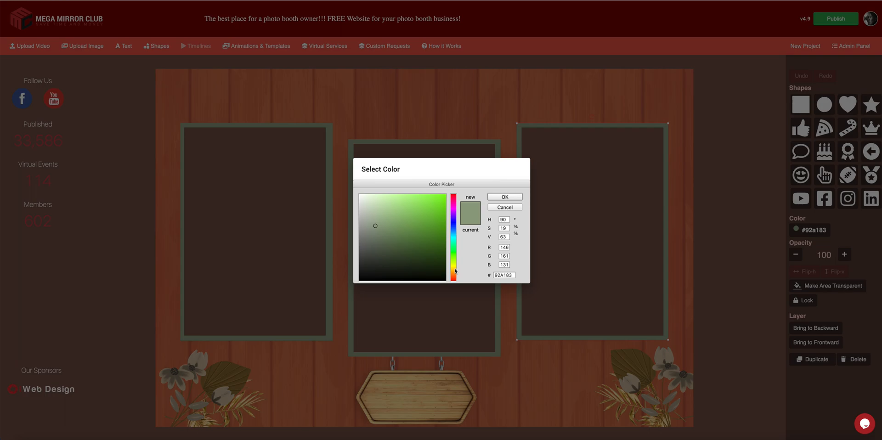
click(456, 231)
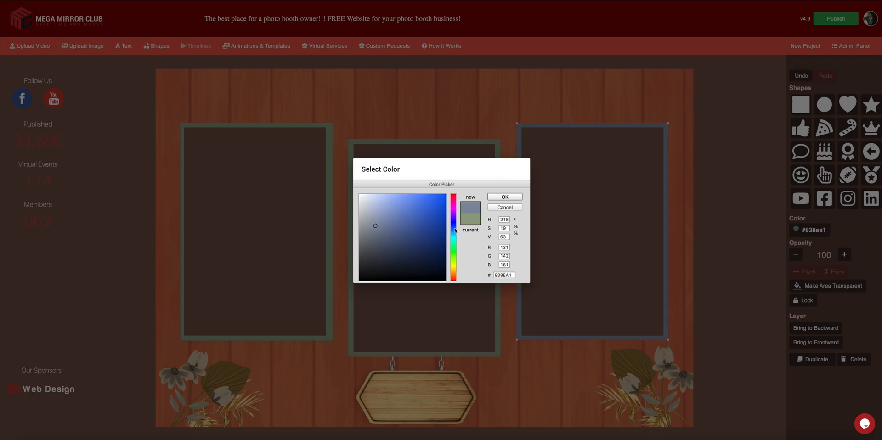
click(454, 273)
click(434, 237)
click(423, 209)
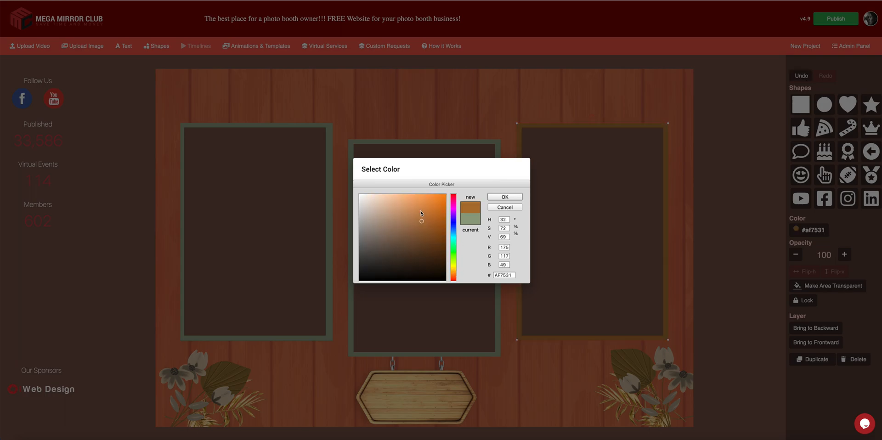
click(515, 200)
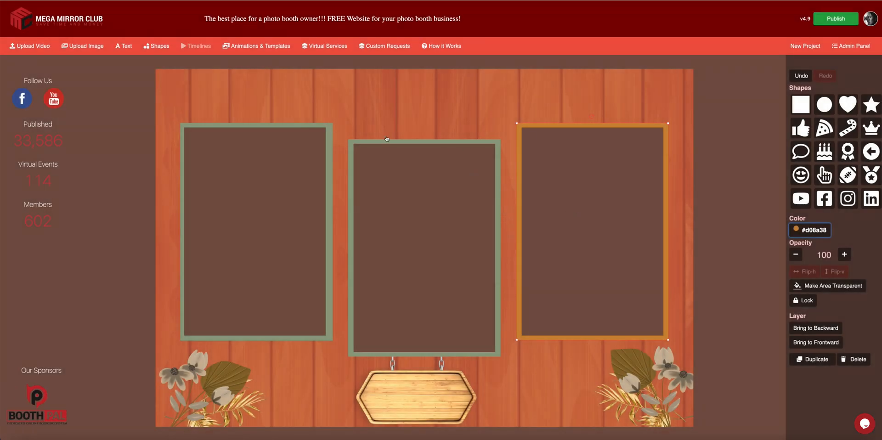
Copy the hex color code D08A38 from the right photo frame's border.
click(289, 154)
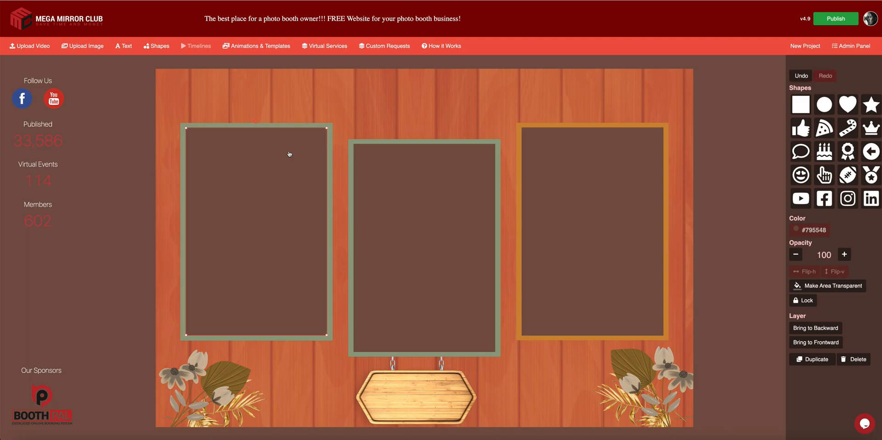
click(578, 128)
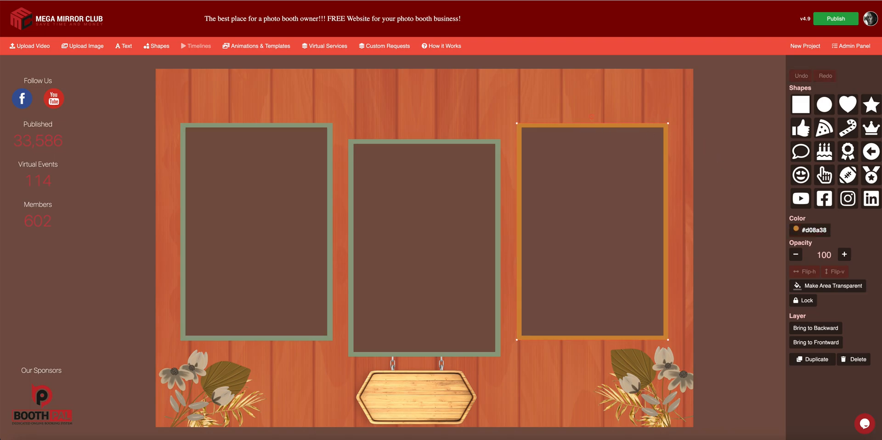
click(811, 230)
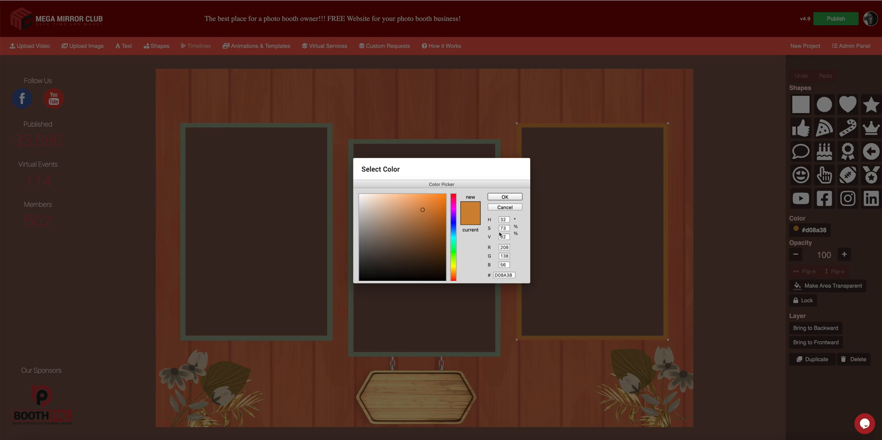
drag(513, 275, 493, 275)
key(ctrl+c)
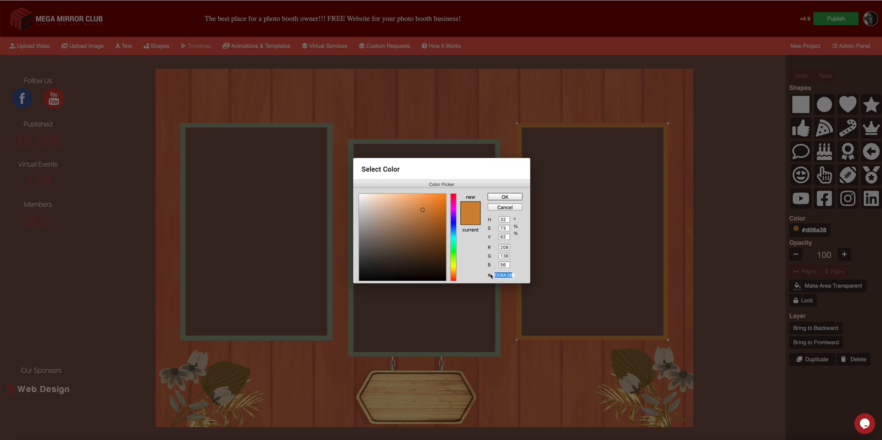
click(505, 198)
Change the border color of the middle photo frame to the copied golden orange #D08A38.
click(499, 147)
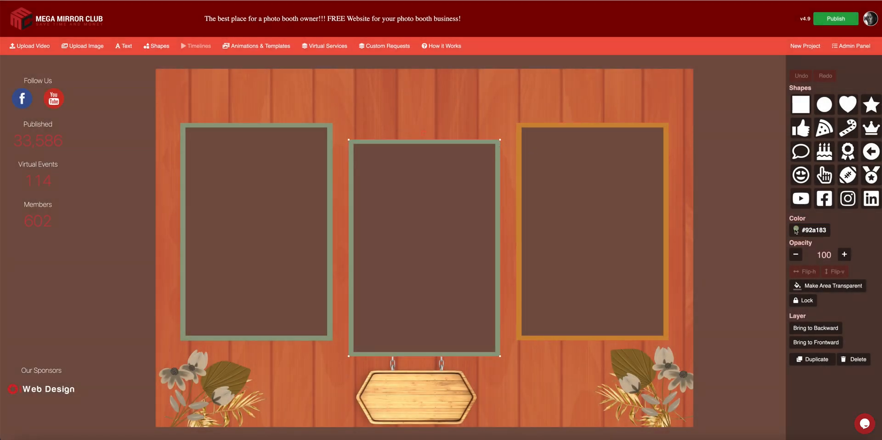
click(810, 230)
drag(513, 274, 480, 276)
key(ctrl+v)
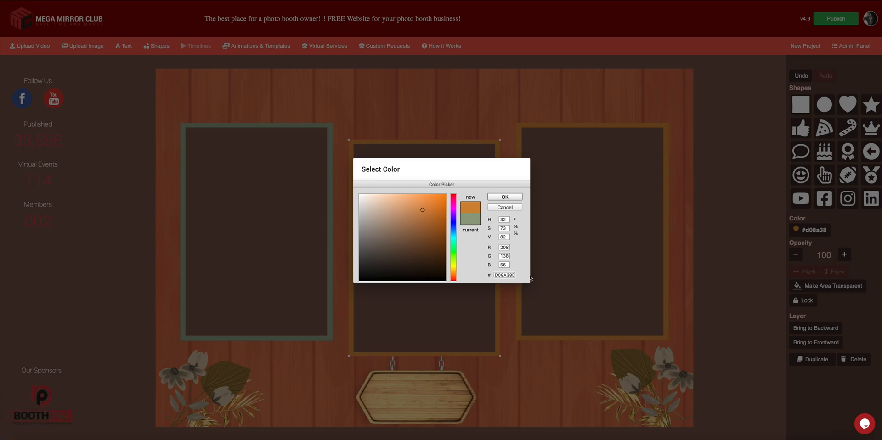
click(505, 197)
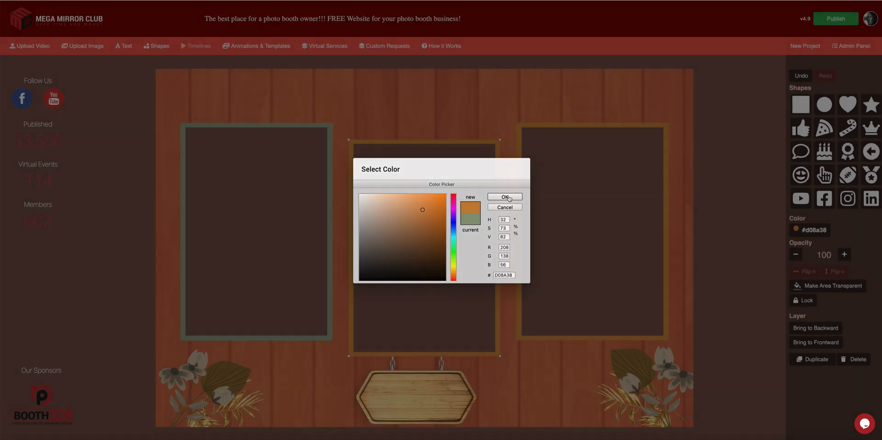
Apply the copied golden orange #D08A38 to the border of the left photo frame and deselect it.
click(332, 133)
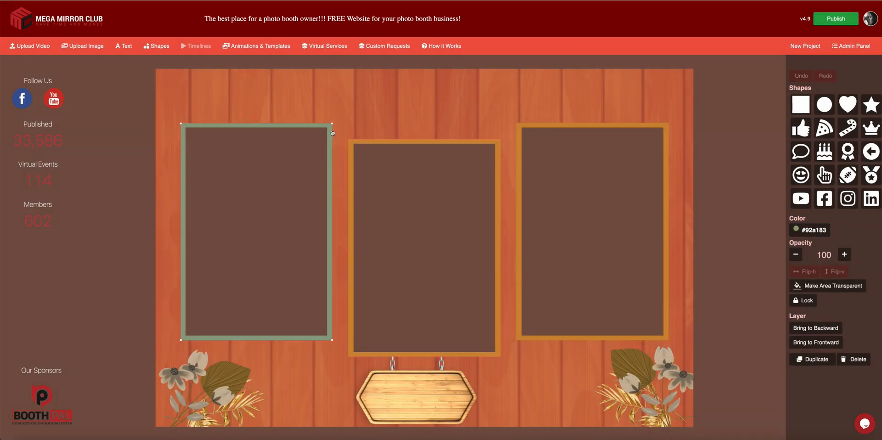
click(813, 230)
drag(513, 275, 469, 275)
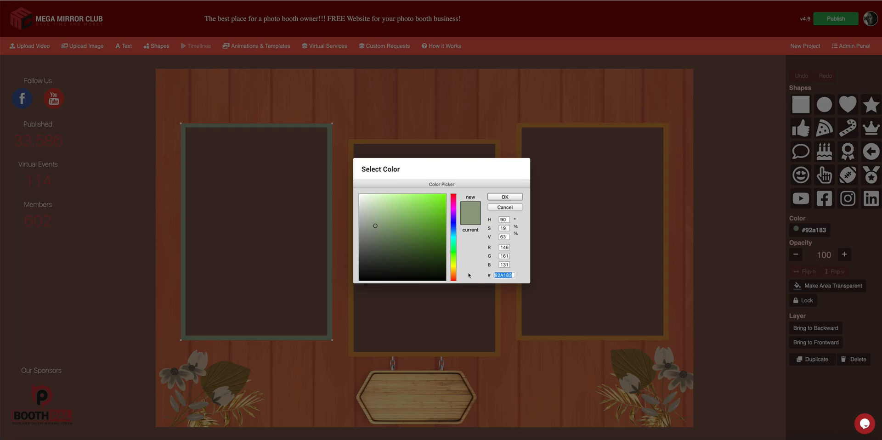
key(ctrl+v)
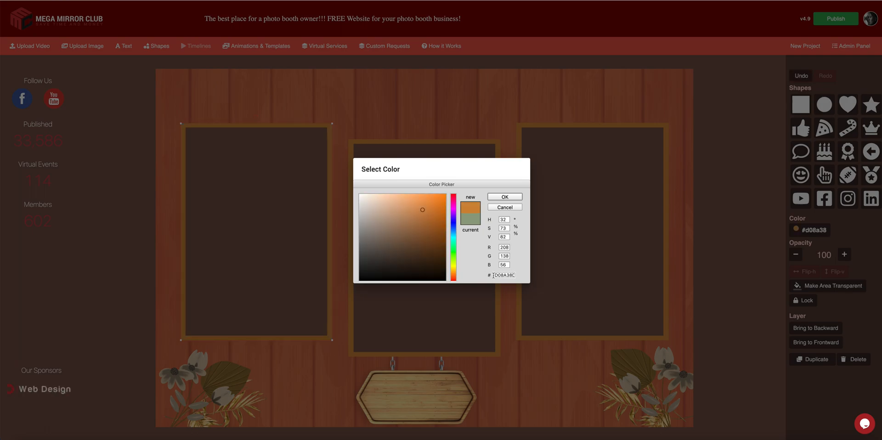
drag(496, 275, 522, 277)
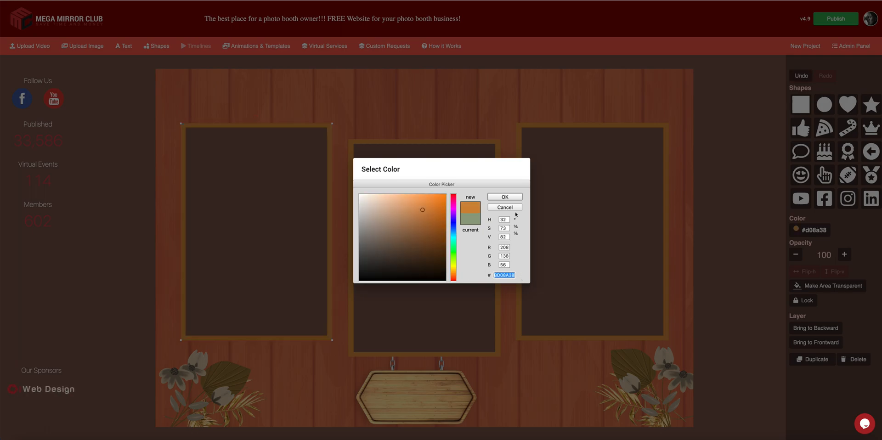
click(505, 197)
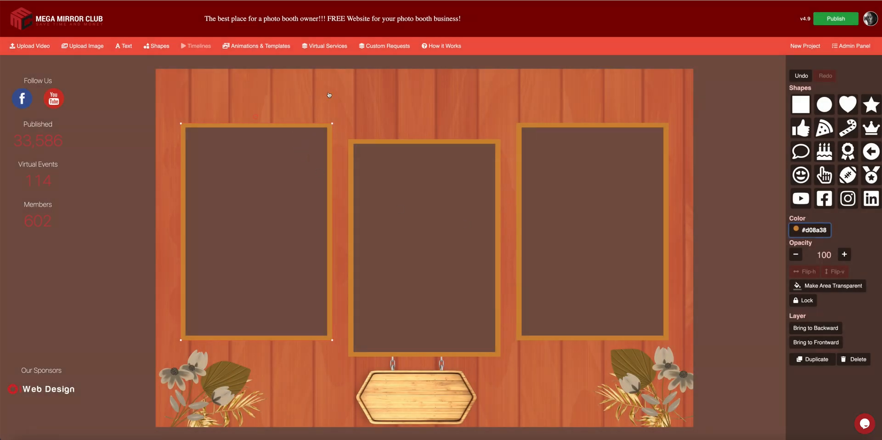
click(346, 65)
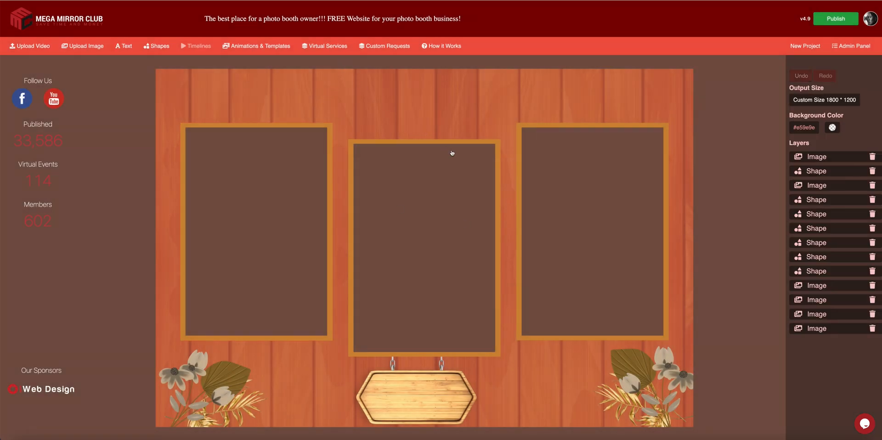
Nudge the hanging wooden sign slightly up and right, and send it behind the terracotta overlay so it is tinted.
drag(448, 386, 451, 382)
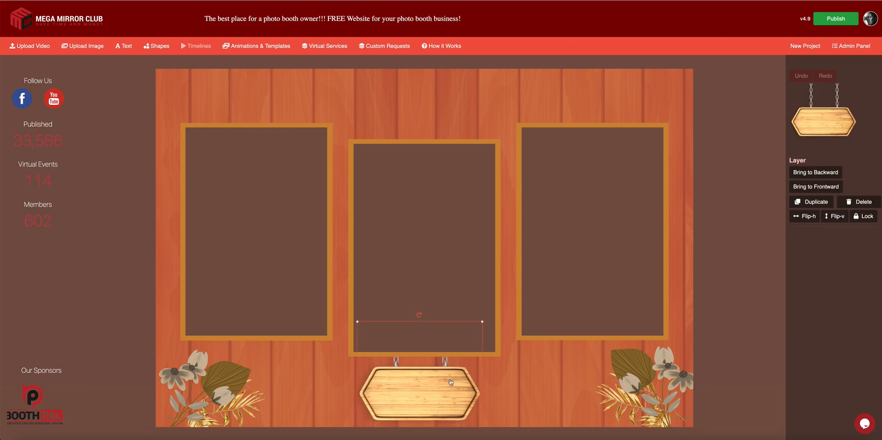
click(820, 172)
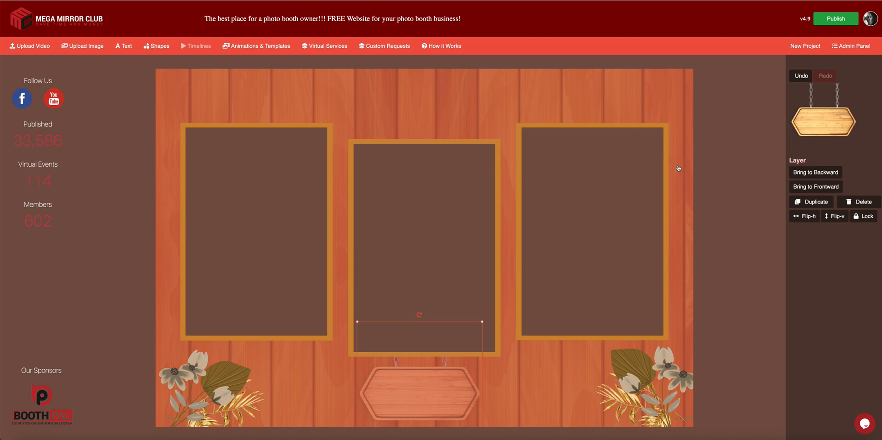
click(815, 191)
click(707, 108)
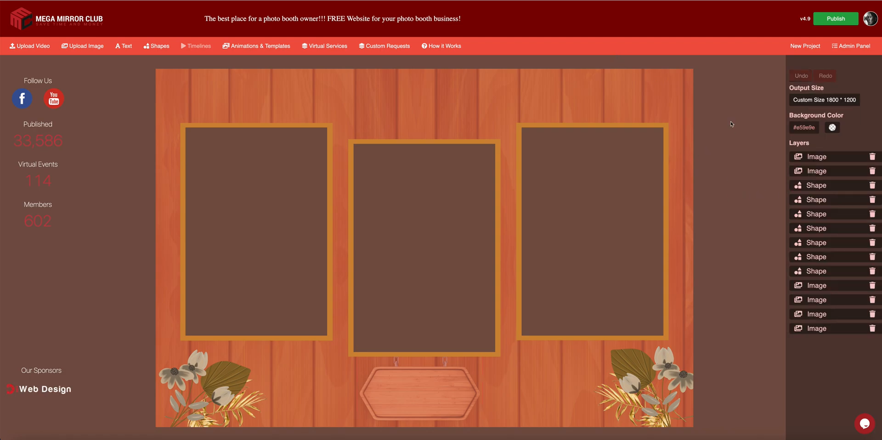
Bring the wooden sign in front of the terracotta overlay and send it back behind the overlay to compare the tint.
click(813, 173)
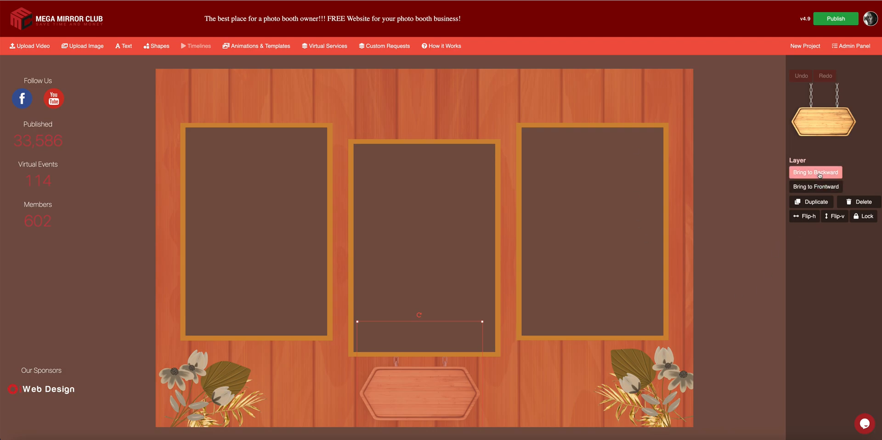
click(822, 173)
click(820, 187)
click(820, 187)
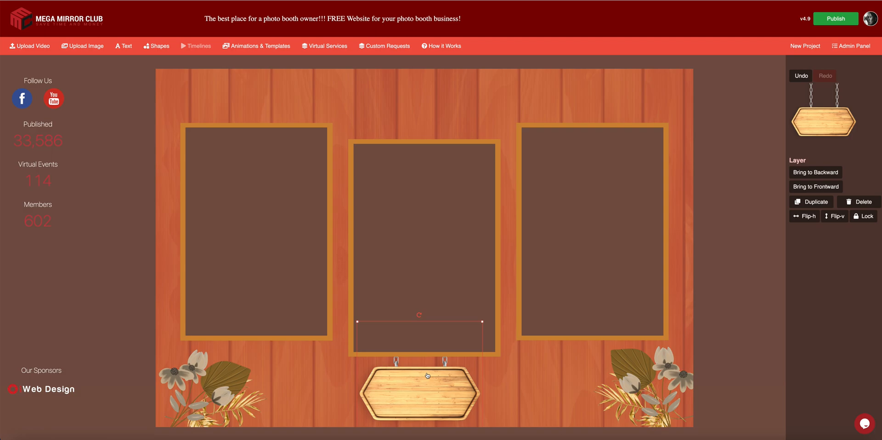
click(815, 173)
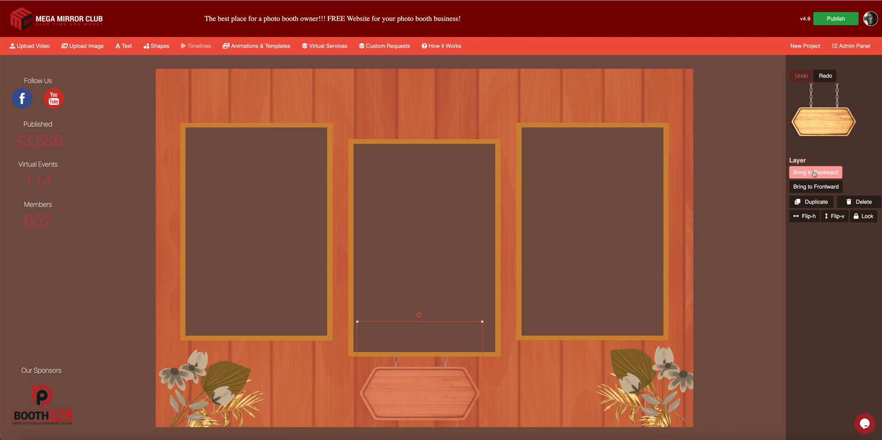
click(629, 64)
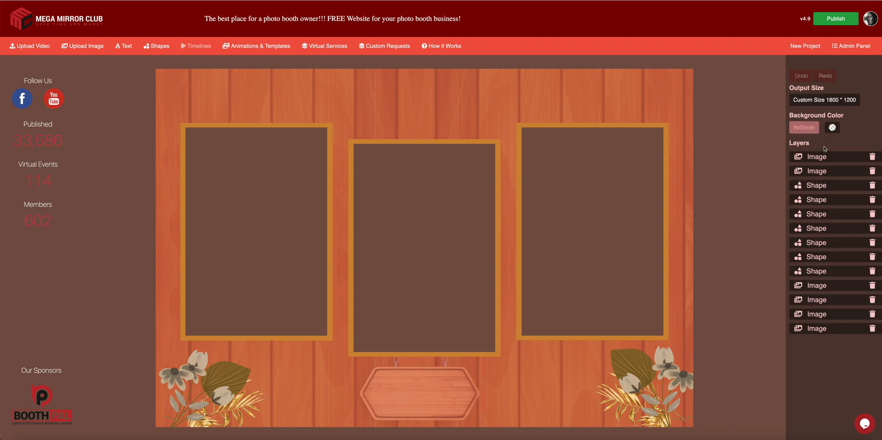
click(816, 185)
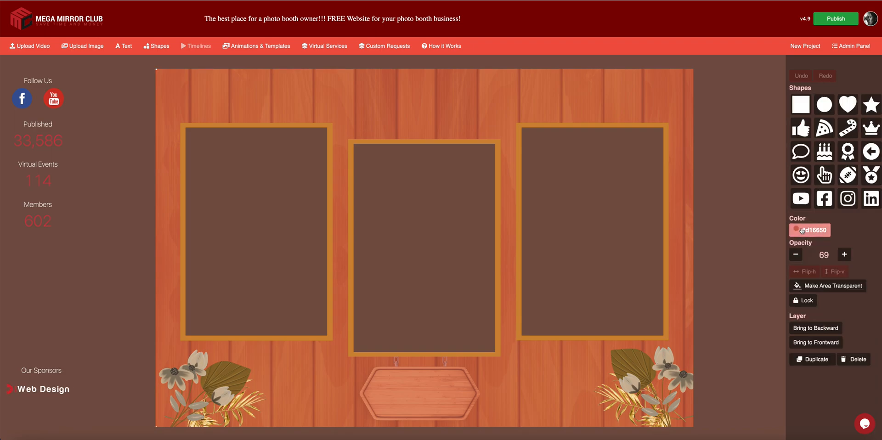
click(585, 61)
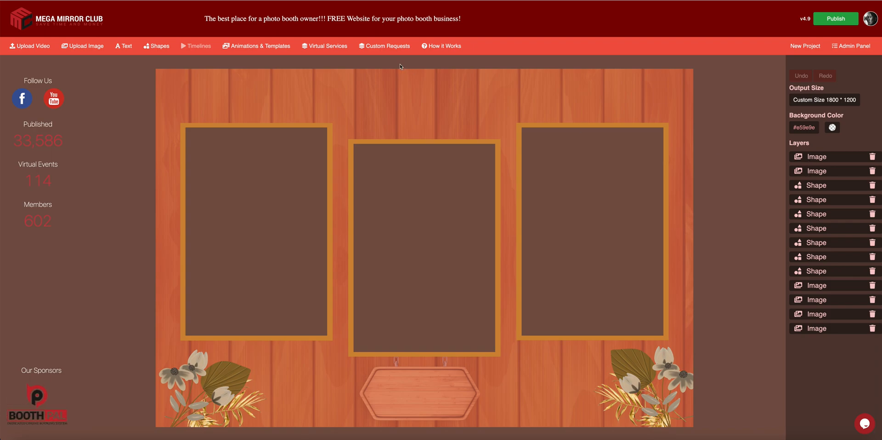
Start a new project and browse the 3 Photo Layout templates in the Wedding category.
click(805, 46)
click(275, 46)
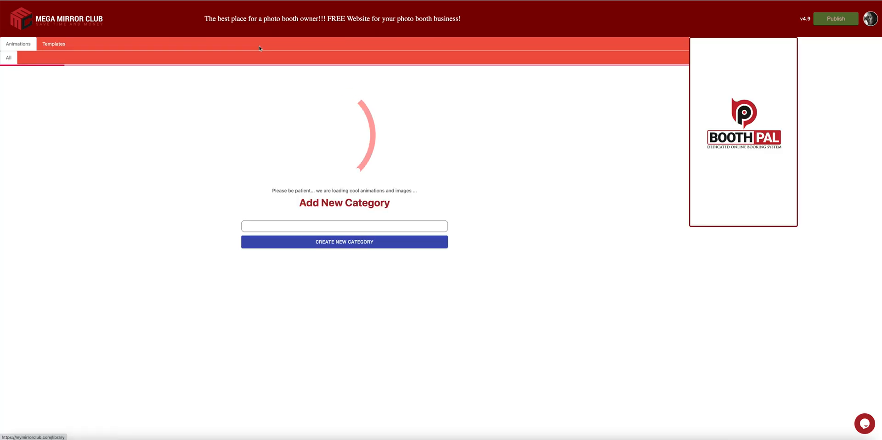
click(60, 48)
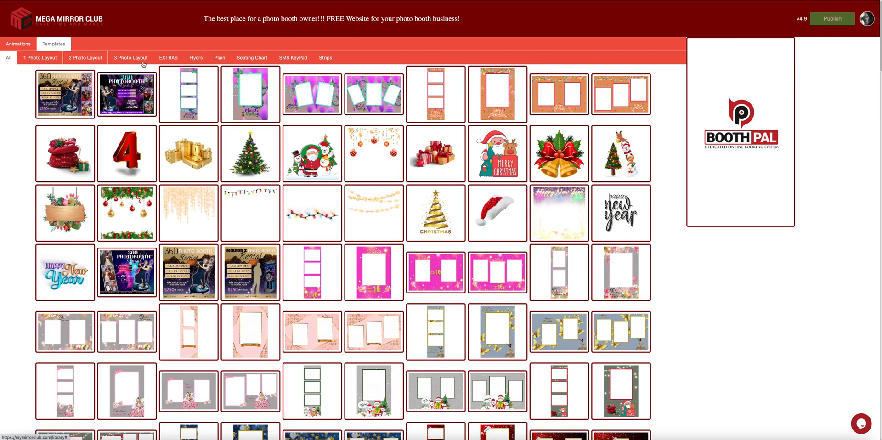
click(141, 61)
click(285, 86)
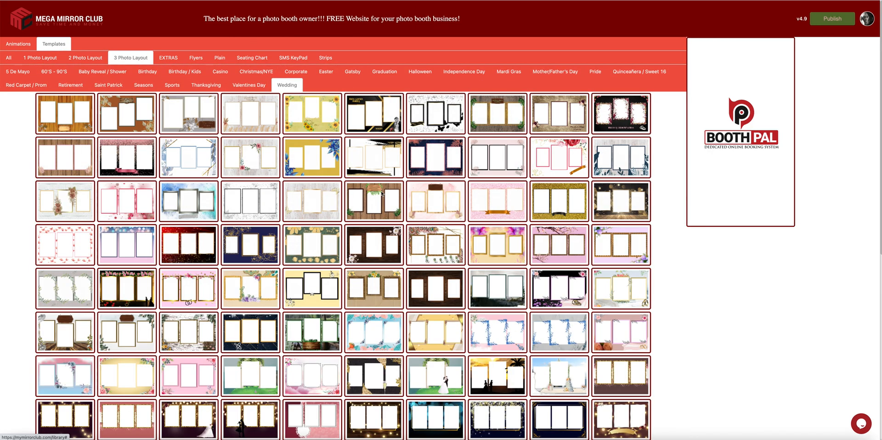
Import the white-wood wedding template with gold frames and pink flowers around the middle photo.
click(248, 161)
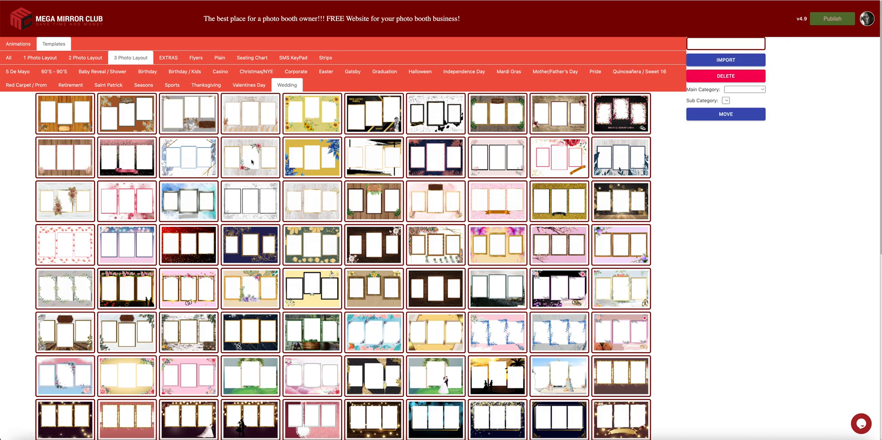
click(742, 121)
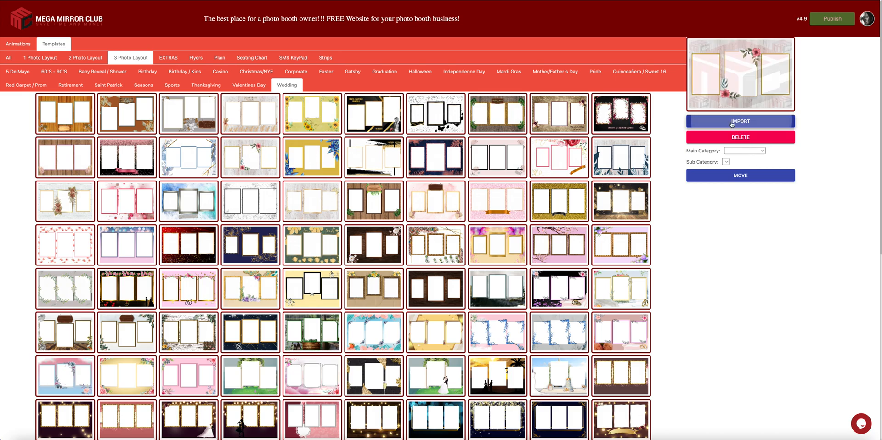
click(726, 137)
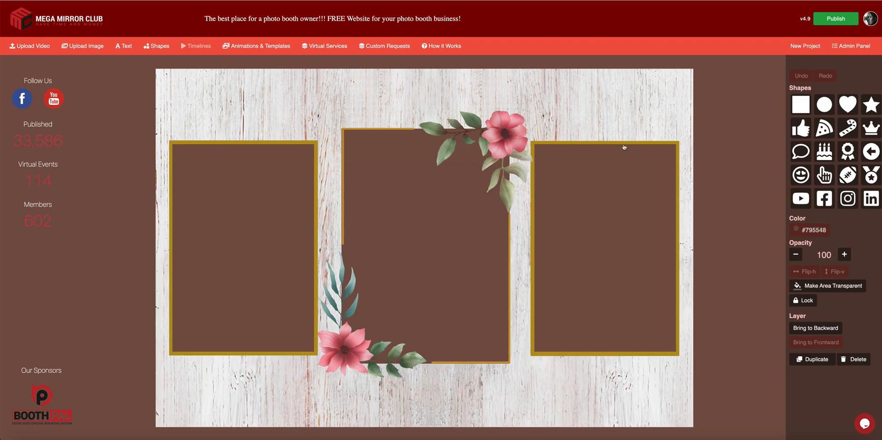
click(615, 63)
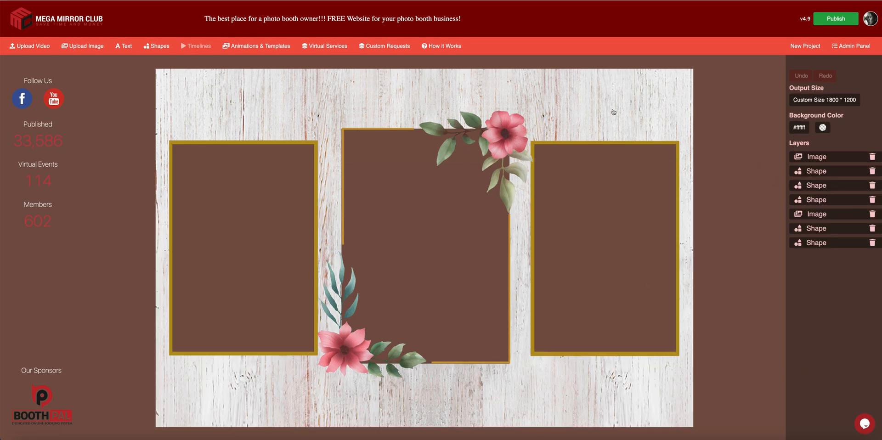
Add a red #FF1744 square shape at the canvas's upper-left corner and stretch it to cover the whole canvas.
click(156, 46)
drag(402, 232, 185, 101)
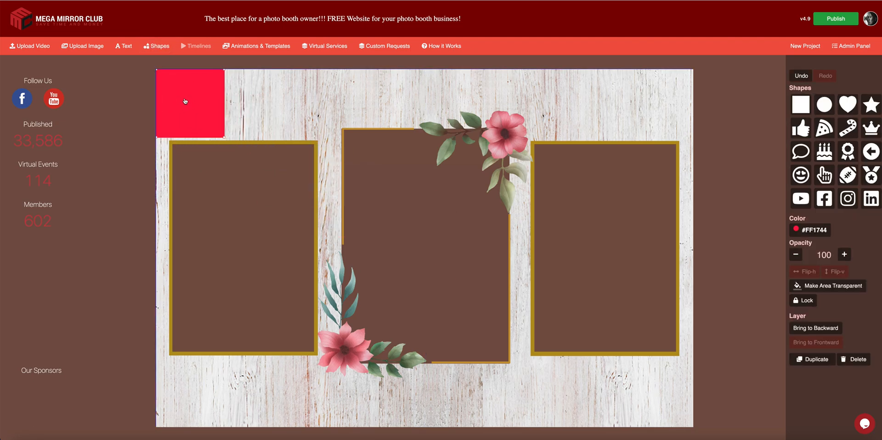
drag(224, 137, 694, 428)
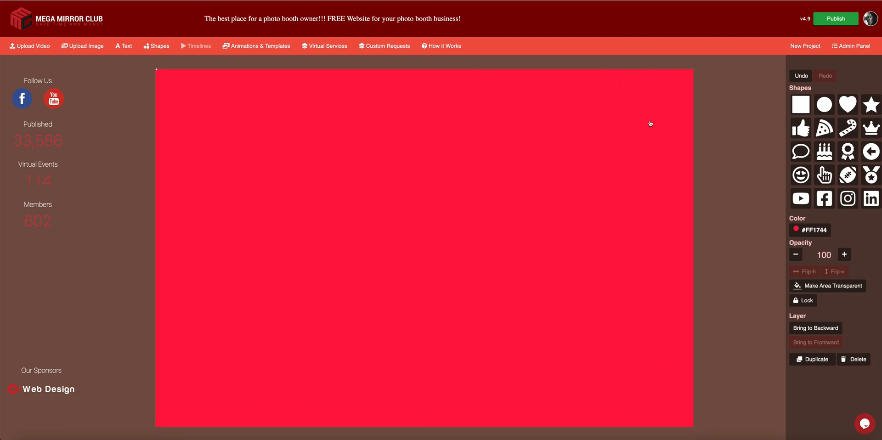
Reorder the red shape so it lies behind the frames and flowers but in front of the white wood background.
click(814, 329)
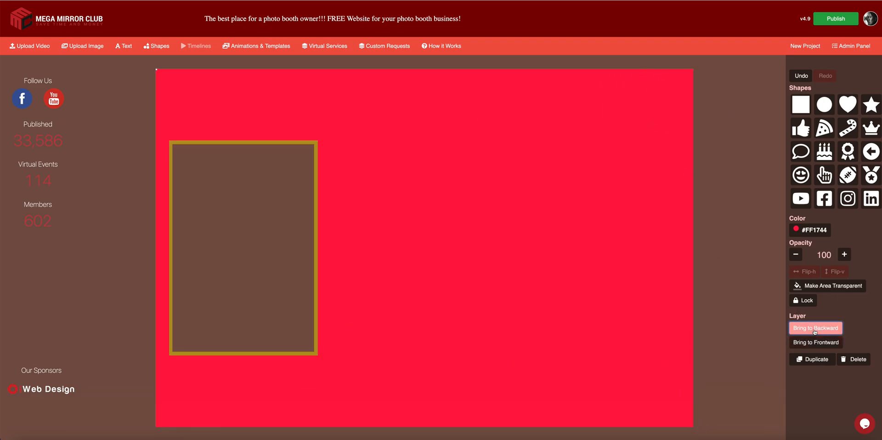
click(815, 329)
click(815, 329)
click(814, 329)
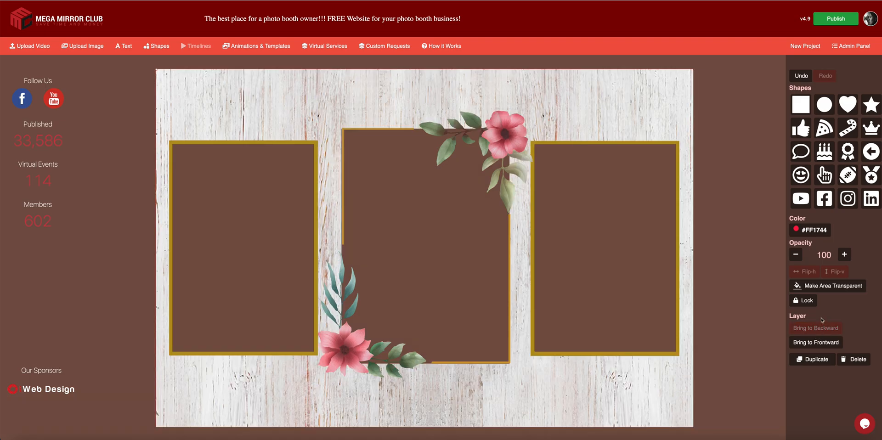
click(816, 342)
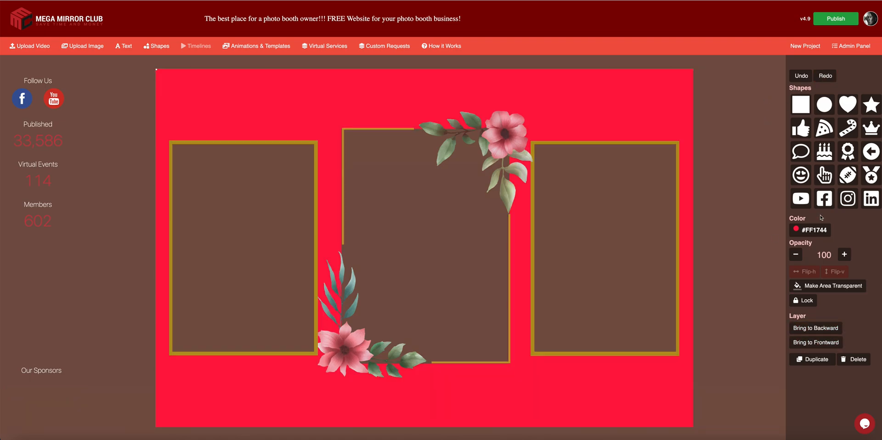
Set the red overlay's opacity to 40 and deselect it.
click(796, 254)
click(796, 255)
click(796, 254)
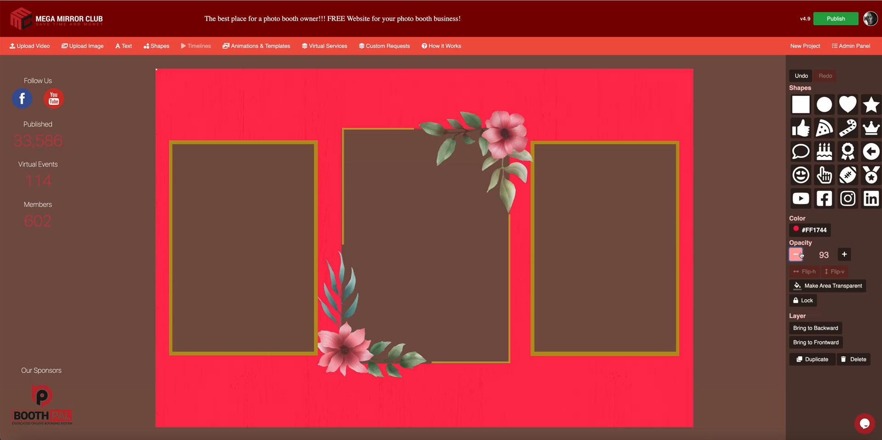
click(796, 254)
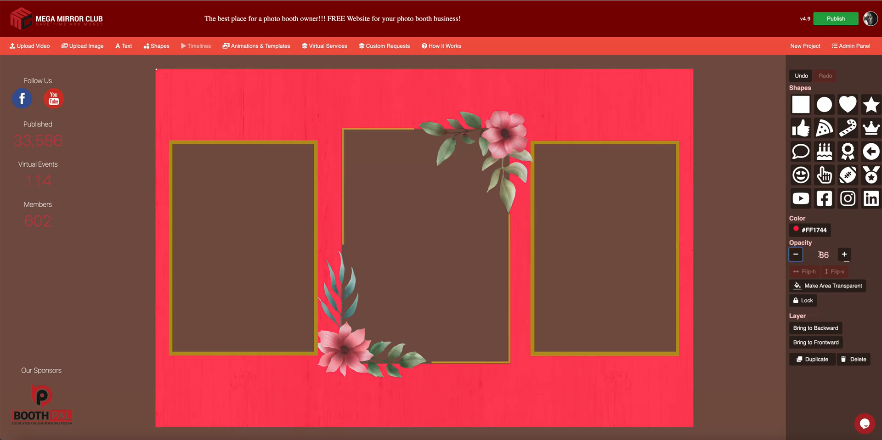
double_click(824, 255)
text(40)
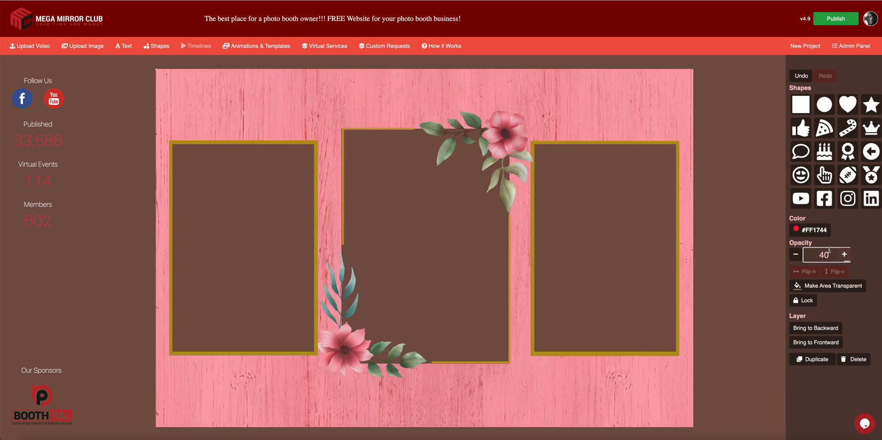
click(550, 65)
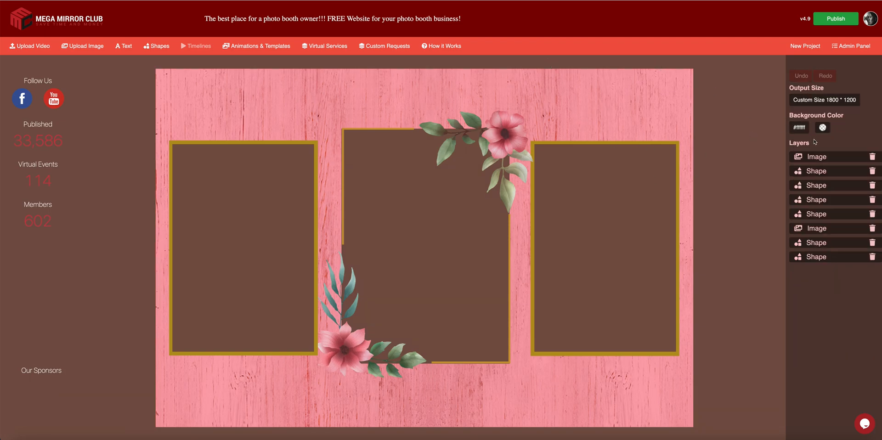
Try blue, magenta, red and green hues on the full-canvas overlay shape, set its color to yellow #F8FF17, and deselect it.
click(818, 174)
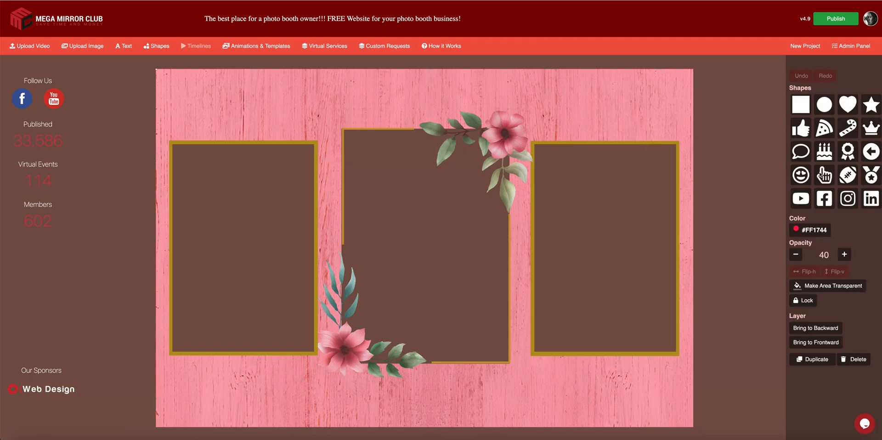
click(806, 229)
drag(433, 164, 695, 236)
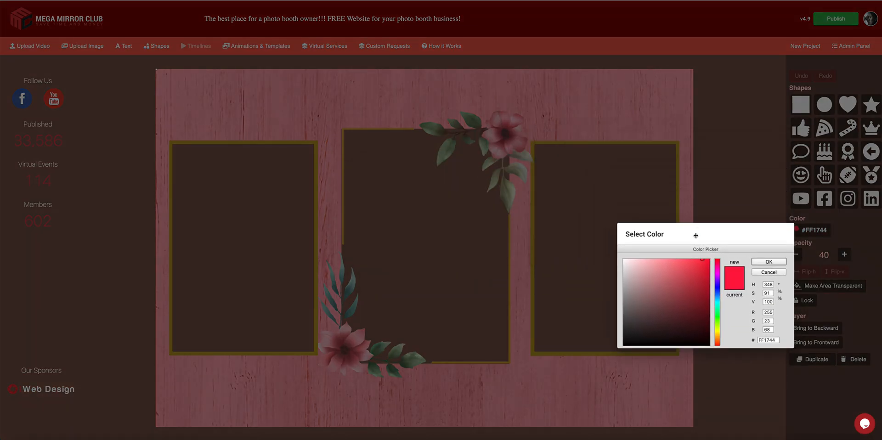
click(717, 291)
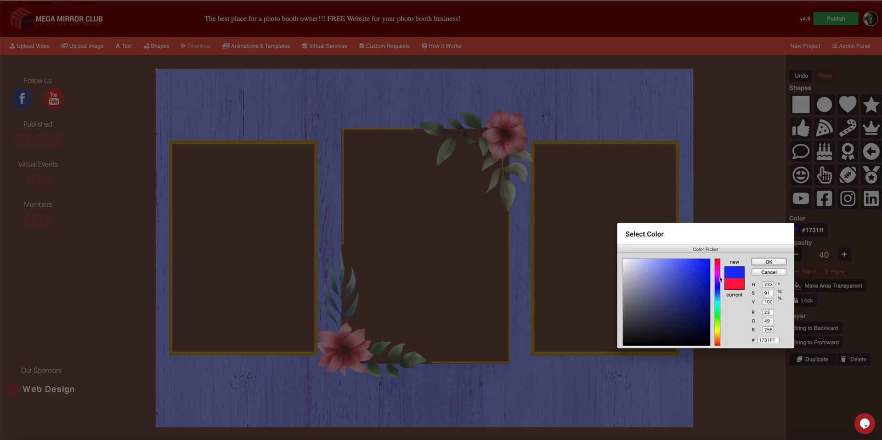
click(718, 276)
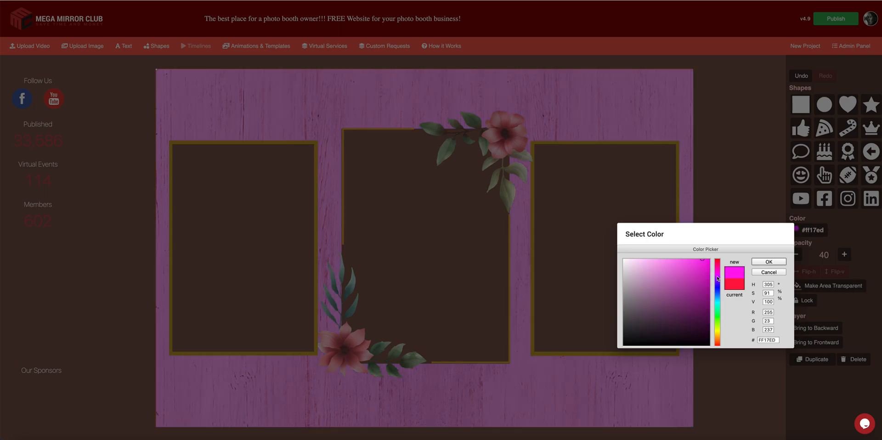
click(719, 263)
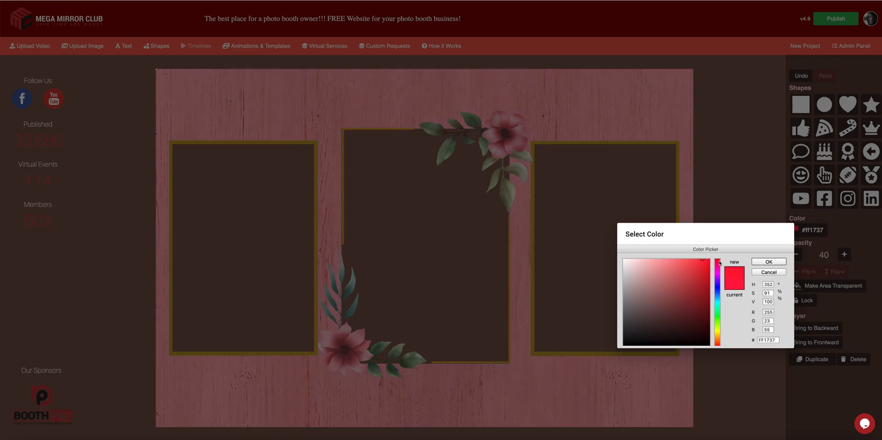
click(720, 317)
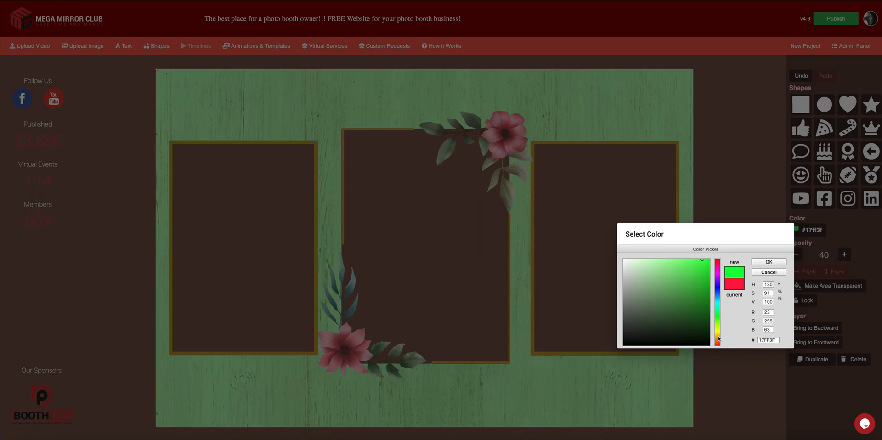
click(719, 328)
click(718, 333)
click(766, 263)
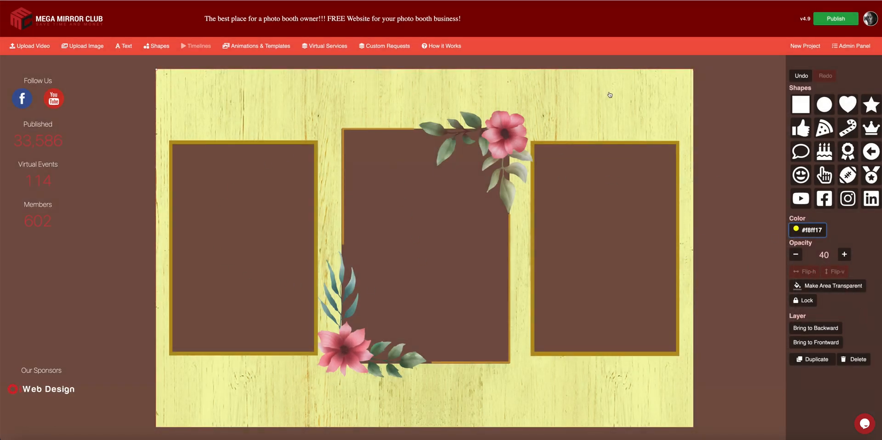
click(603, 62)
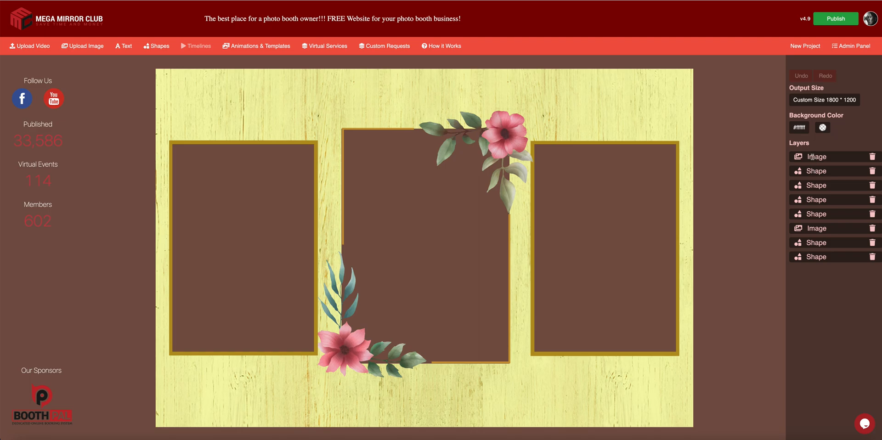
Inspect the white wood background image layer and the settings of the yellow overlay shape directly above it.
click(816, 157)
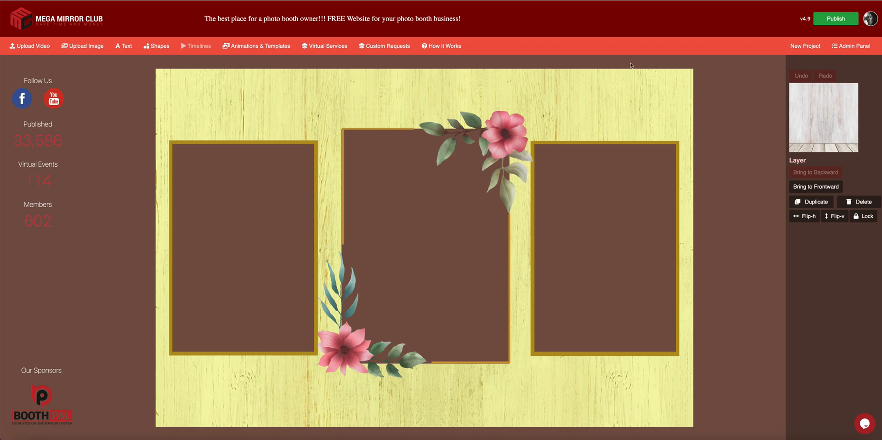
click(631, 63)
click(812, 170)
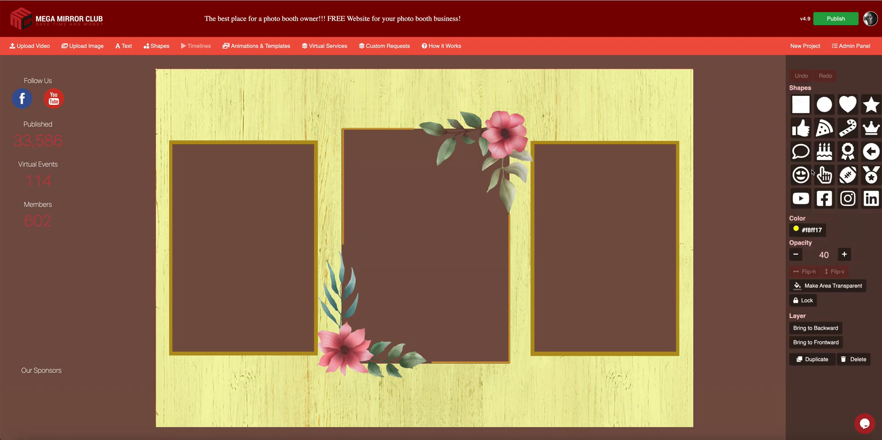